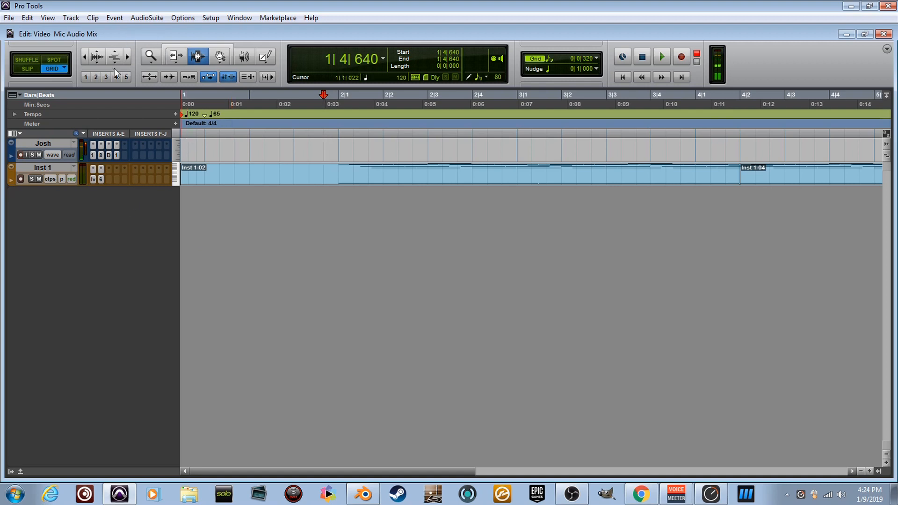
pyautogui.click(72, 21)
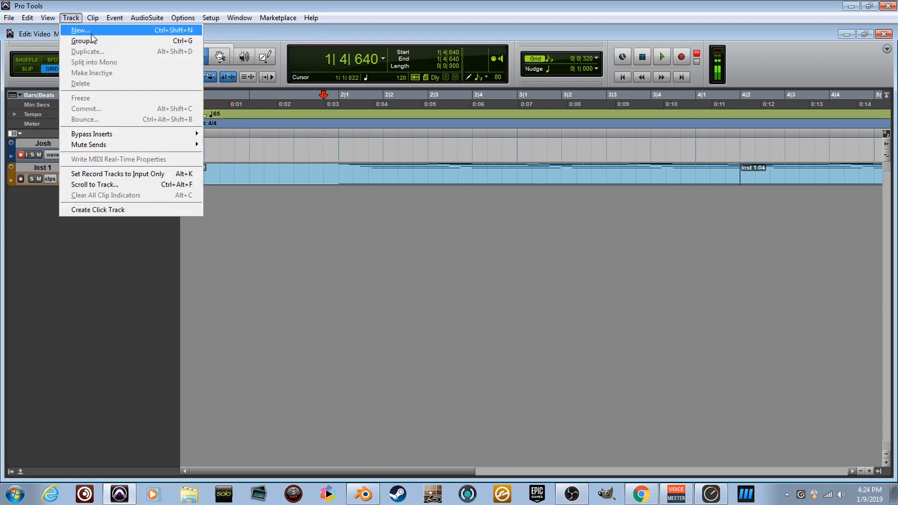
pyautogui.click(79, 28)
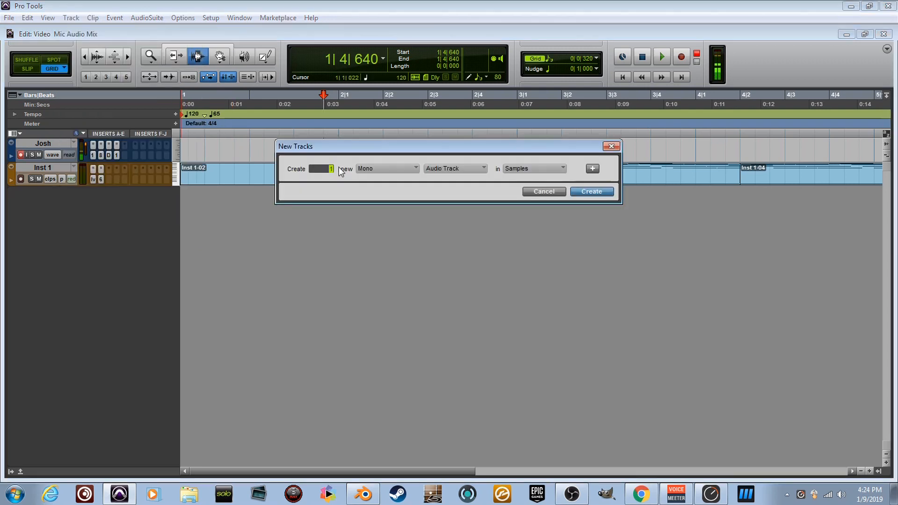
pyautogui.click(611, 146)
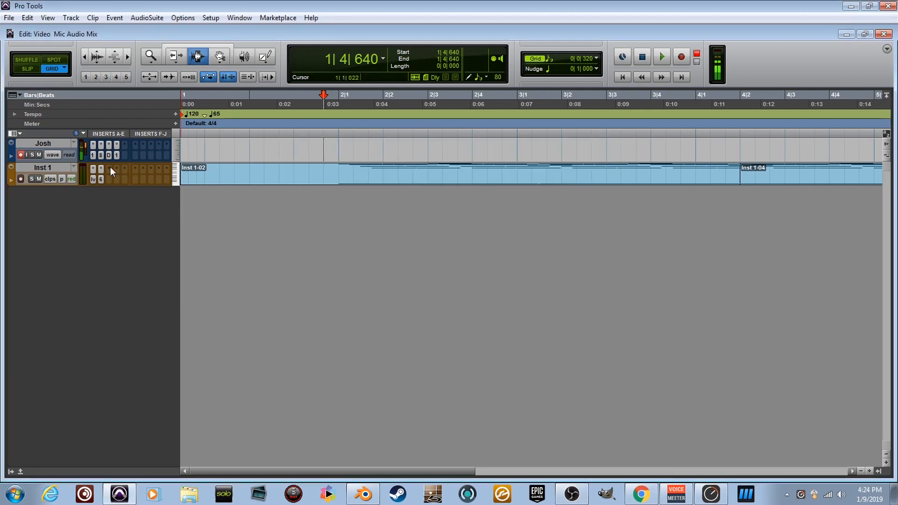
# Step: Duplicate the audio track above the Inst 1 track
pyautogui.rightClick(54, 144)
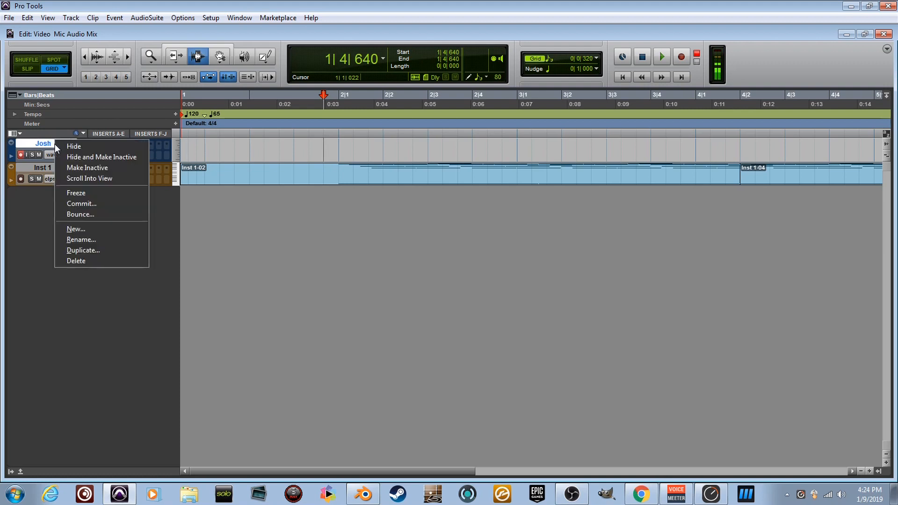
pyautogui.click(140, 249)
pyautogui.click(487, 261)
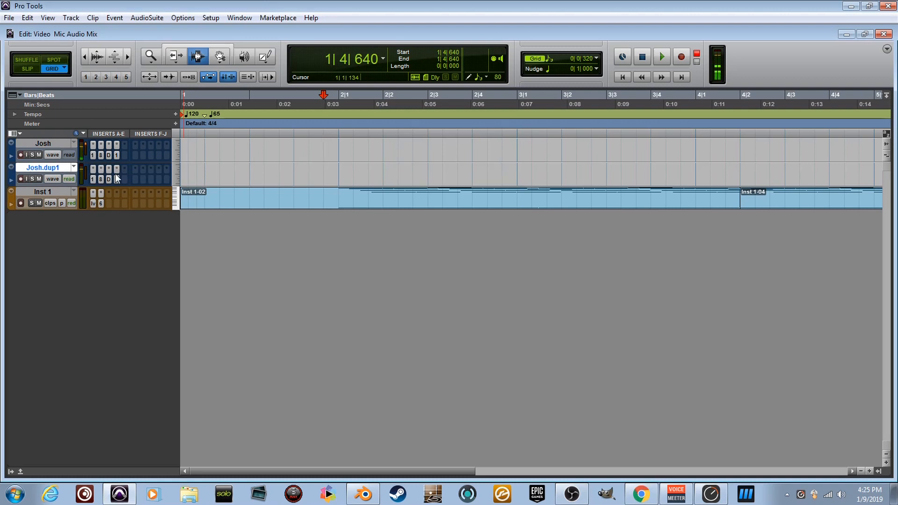
# Step: Remove all four inserts from the duplicated audio track and record-arm it instead of the original
pyautogui.click(117, 171)
pyautogui.click(124, 170)
pyautogui.click(110, 170)
pyautogui.click(109, 169)
pyautogui.click(102, 169)
pyautogui.click(108, 171)
pyautogui.click(92, 171)
pyautogui.click(99, 170)
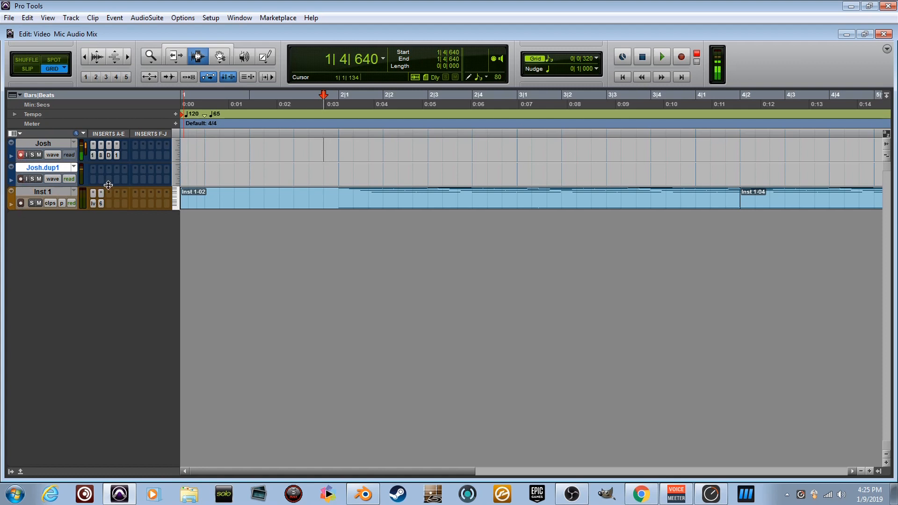
pyautogui.click(21, 155)
pyautogui.click(20, 179)
# Step: Insert Dyn3 Compressor/Limiter (mono) in the duplicate track's first slot and load the Vocal Levelor preset
pyautogui.click(91, 179)
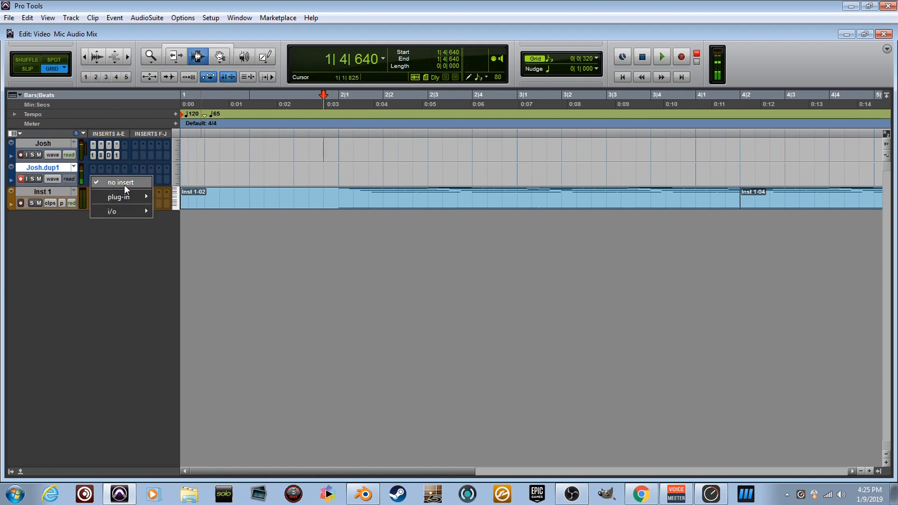
pyautogui.moveTo(126, 196)
pyautogui.moveTo(201, 210)
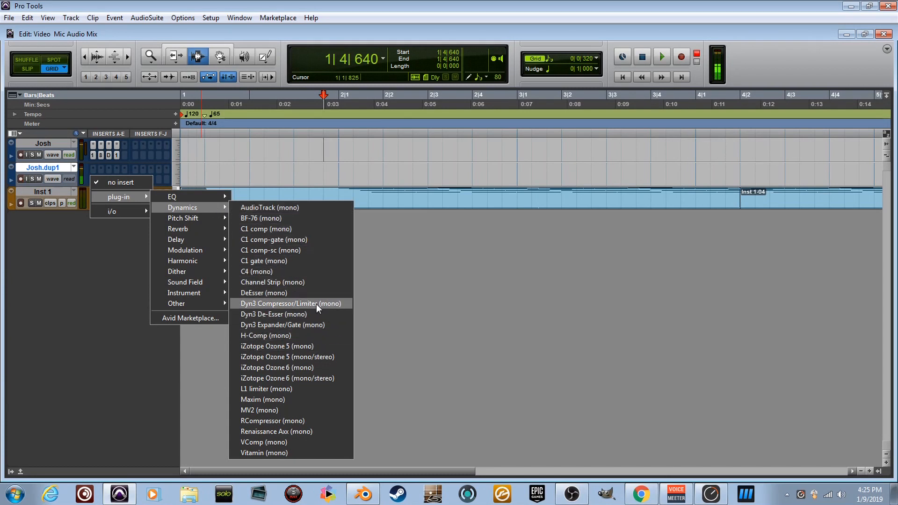
pyautogui.click(330, 303)
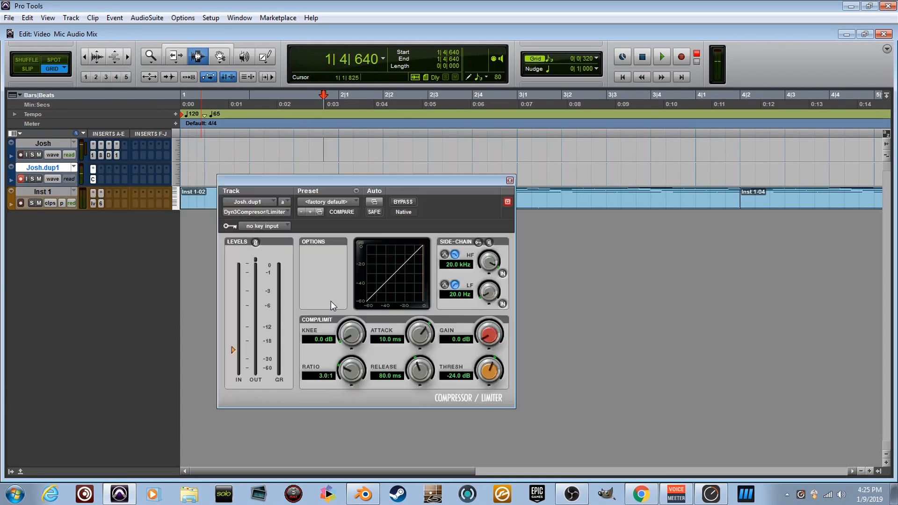
pyautogui.moveTo(391, 187); pyautogui.dragTo(472, 164)
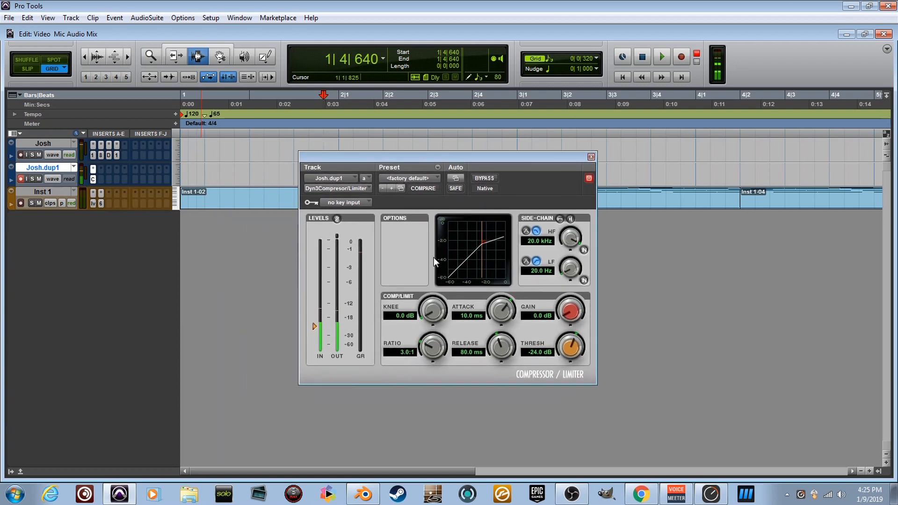
pyautogui.click(426, 176)
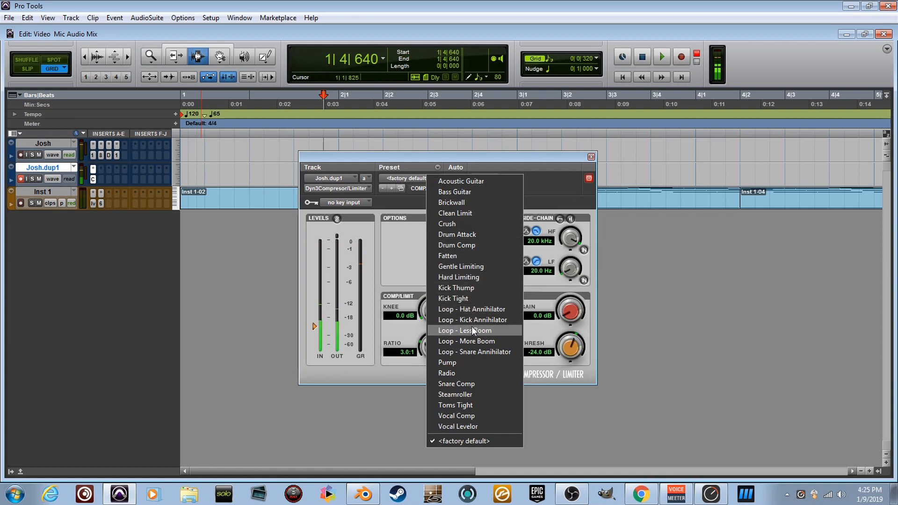
pyautogui.click(464, 424)
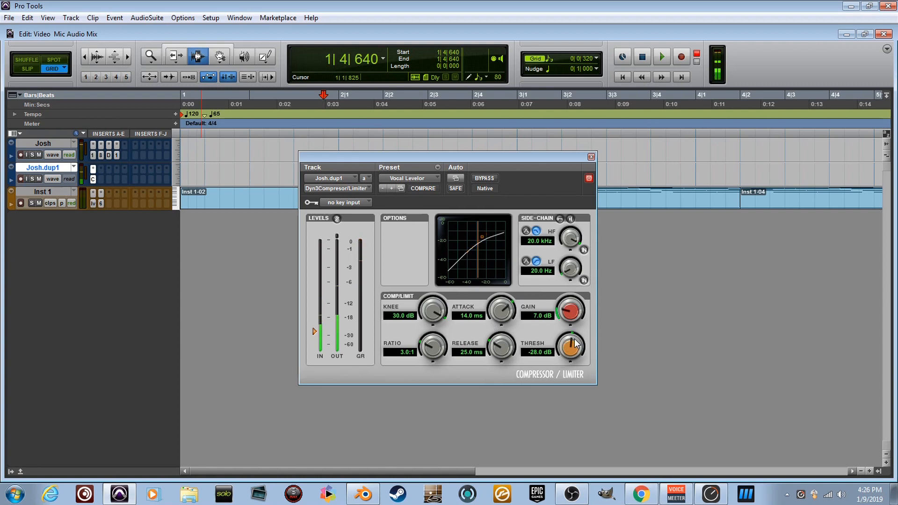
# Step: Set the duplicate track's compressor to a gain of about 19.4 dB and a threshold of about -58.3 dB
pyautogui.moveTo(572, 322)
pyautogui.mouseDown()
pyautogui.moveTo(571, 308)
pyautogui.moveTo(573, 327)
pyautogui.mouseUp()
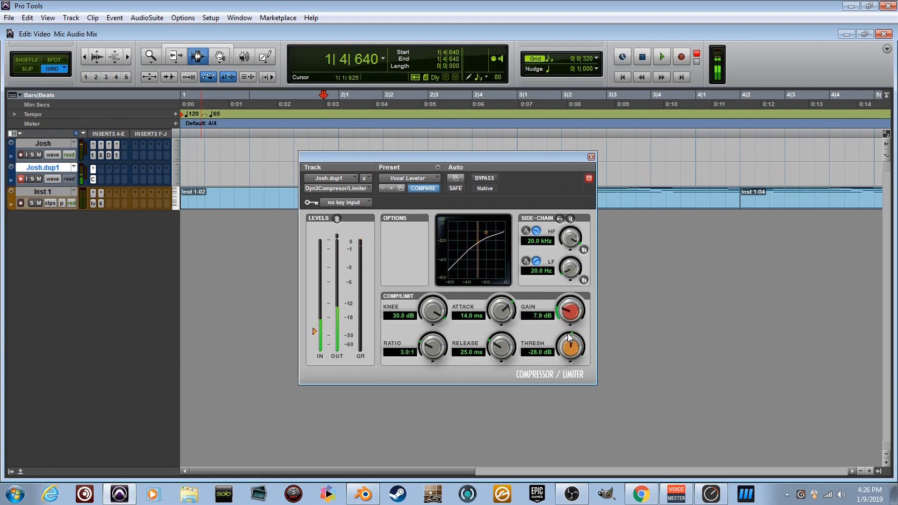
pyautogui.moveTo(572, 345); pyautogui.dragTo(558, 431)
pyautogui.moveTo(569, 312); pyautogui.dragTo(591, 262)
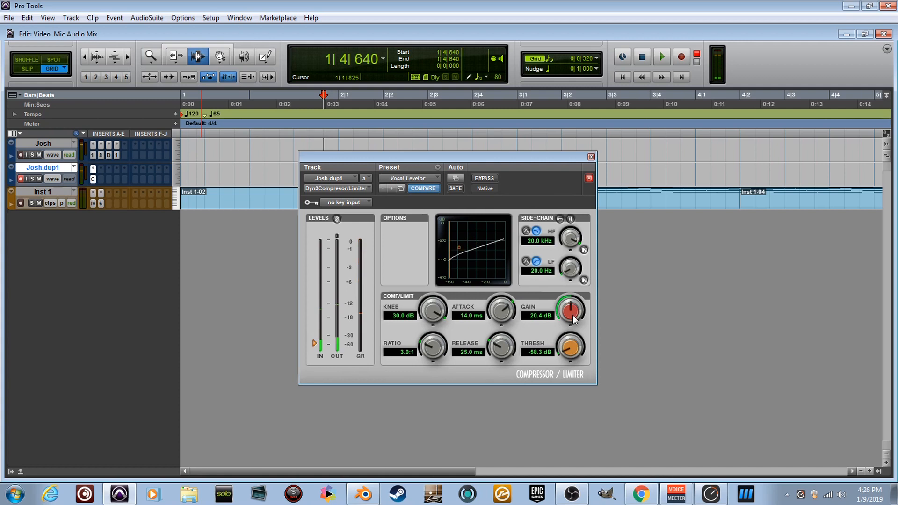
pyautogui.moveTo(572, 318); pyautogui.dragTo(572, 323)
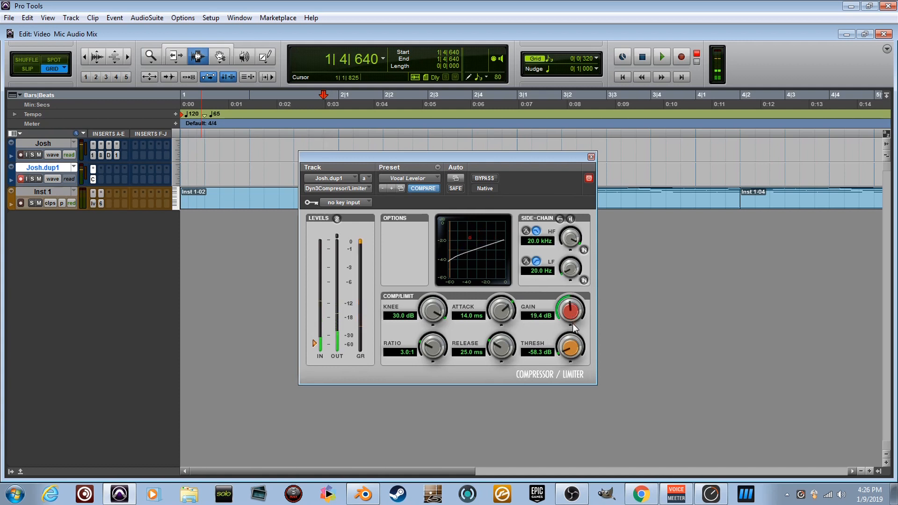
# Step: Reload the compressor's Vocal Levelor preset and adjust the threshold to about -52.0 dB and the gain to about 16.3 dB
pyautogui.click(423, 177)
pyautogui.click(491, 425)
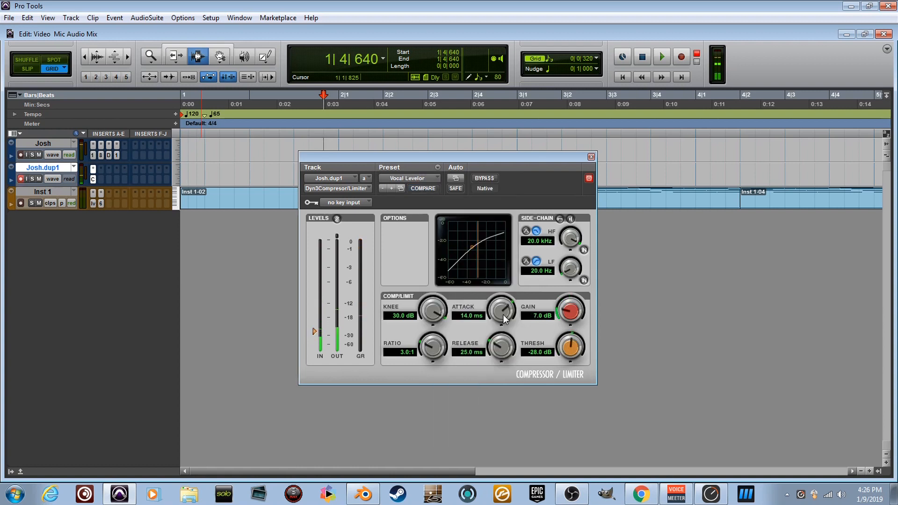
pyautogui.moveTo(566, 349); pyautogui.dragTo(562, 375)
pyautogui.moveTo(573, 319); pyautogui.dragTo(576, 285)
pyautogui.moveTo(564, 345); pyautogui.dragTo(562, 375)
pyautogui.moveTo(576, 322); pyautogui.dragTo(576, 304)
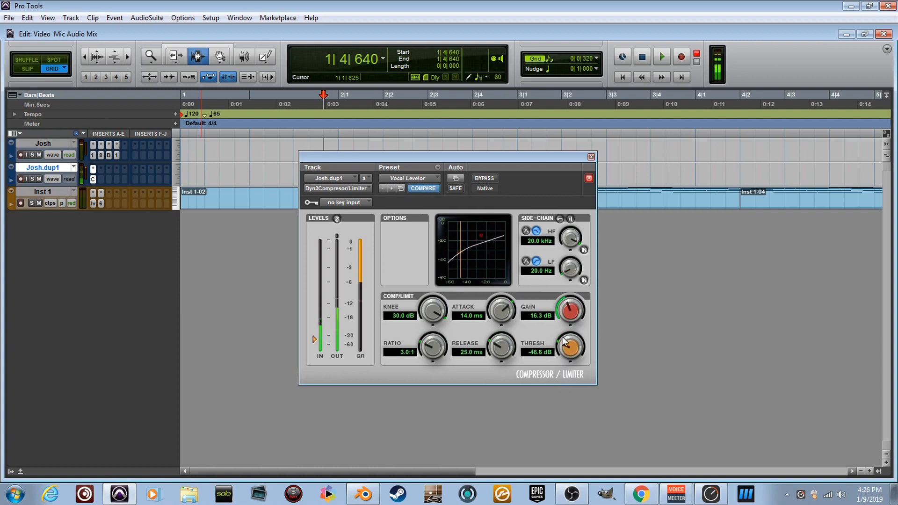
pyautogui.moveTo(569, 349); pyautogui.dragTo(569, 363)
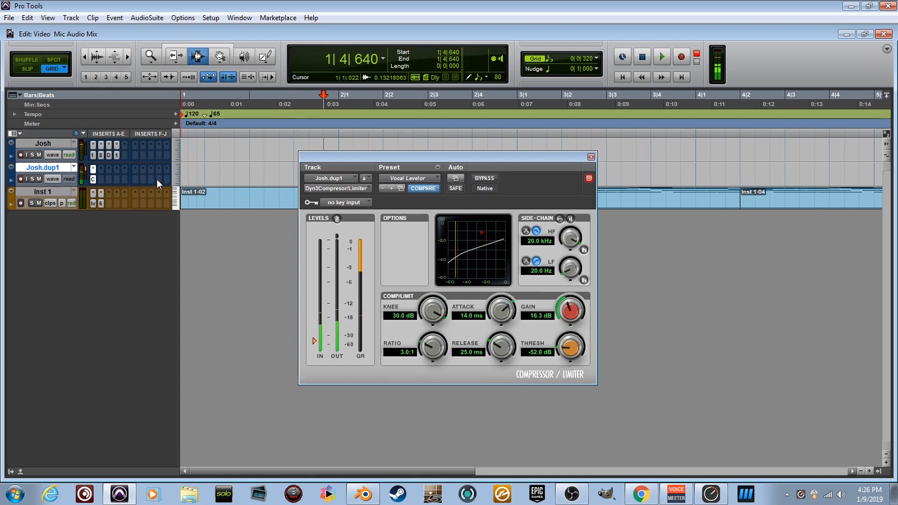
# Step: Insert Dyn3 Expander/Gate (mono) in the second insert slot of the duplicate audio track
pyautogui.click(103, 181)
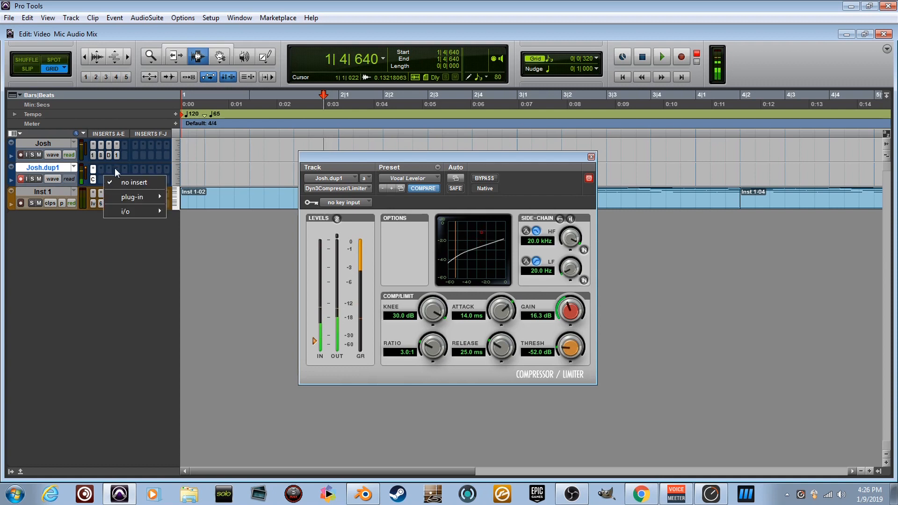
pyautogui.moveTo(150, 196)
pyautogui.moveTo(218, 211)
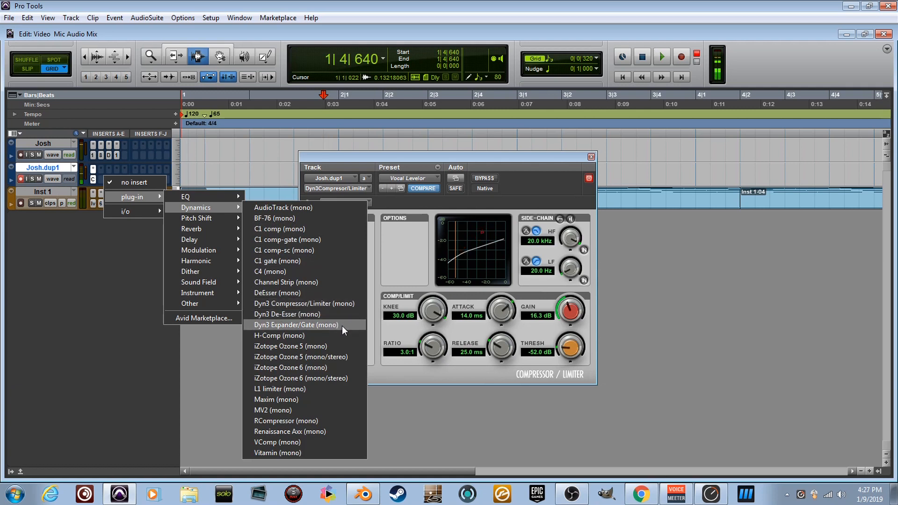
pyautogui.click(296, 324)
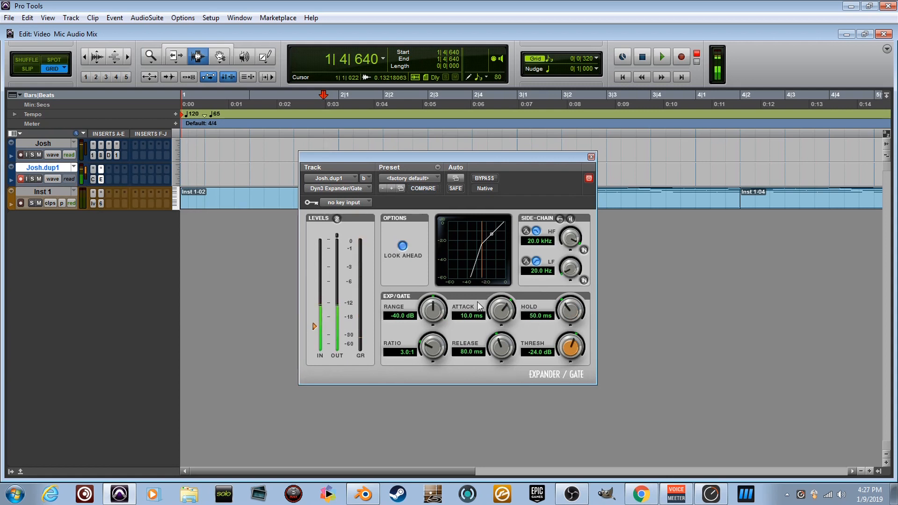
# Step: Try different Expander/Gate thresholds, finish at -60.0 dB and close the plug-in window
pyautogui.moveTo(562, 346); pyautogui.dragTo(565, 427)
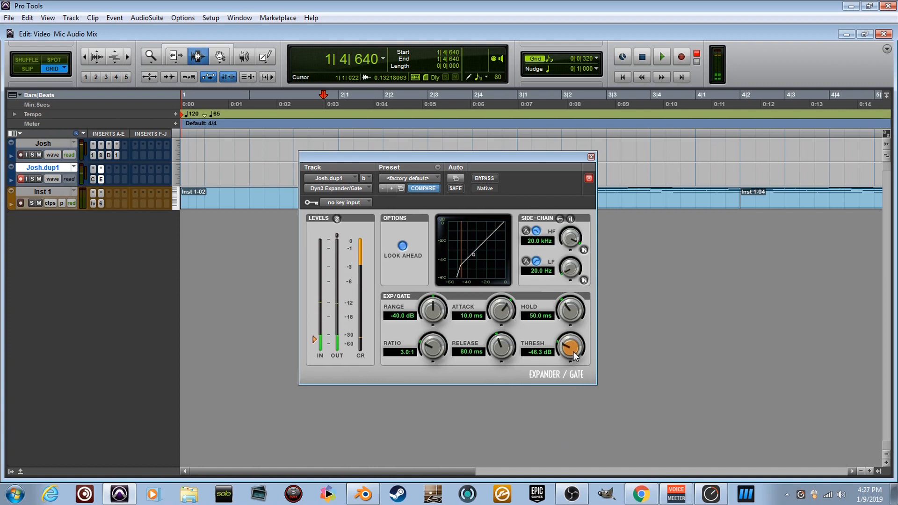
pyautogui.moveTo(571, 352); pyautogui.dragTo(571, 420)
pyautogui.moveTo(579, 359); pyautogui.dragTo(579, 351)
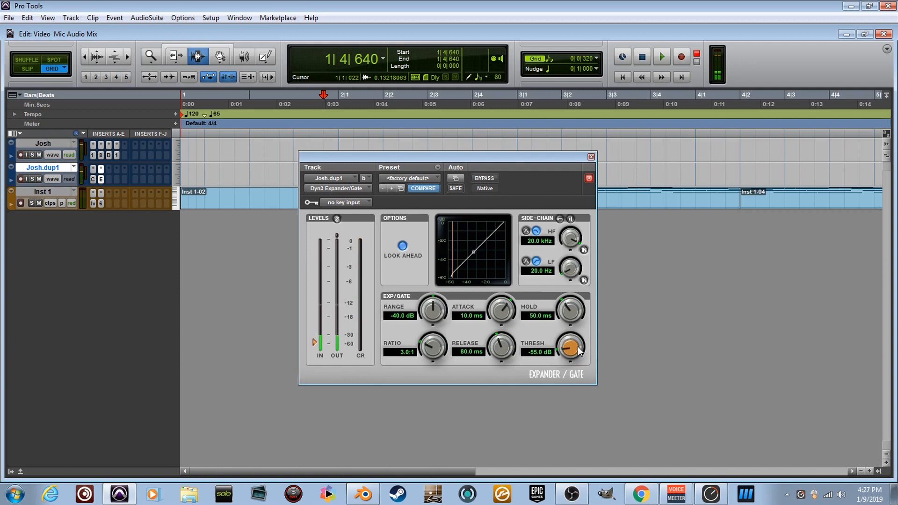
pyautogui.moveTo(580, 351); pyautogui.dragTo(579, 351)
pyautogui.moveTo(579, 351); pyautogui.dragTo(585, 312)
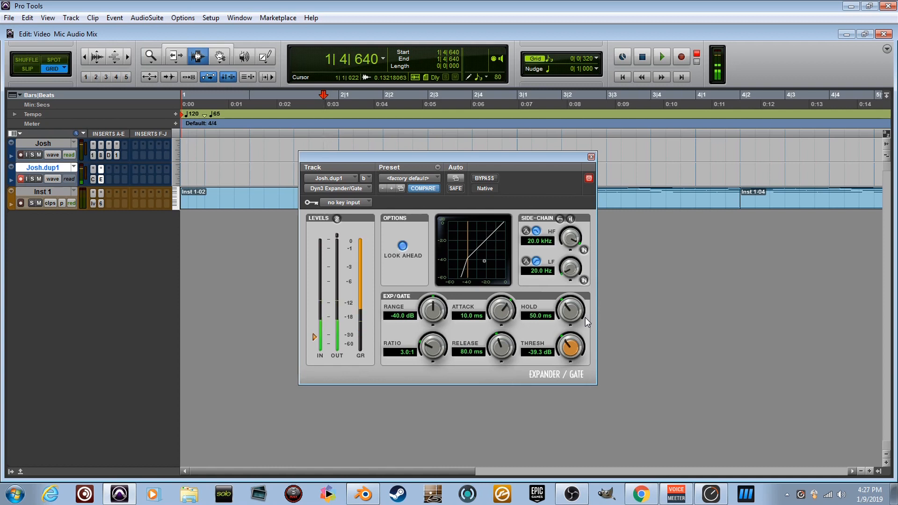
pyautogui.moveTo(571, 345); pyautogui.dragTo(591, 451)
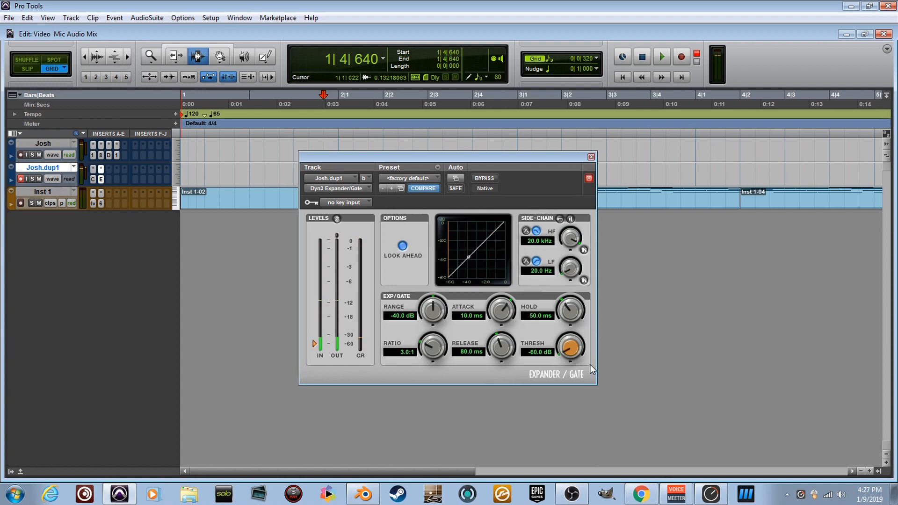
pyautogui.click(590, 157)
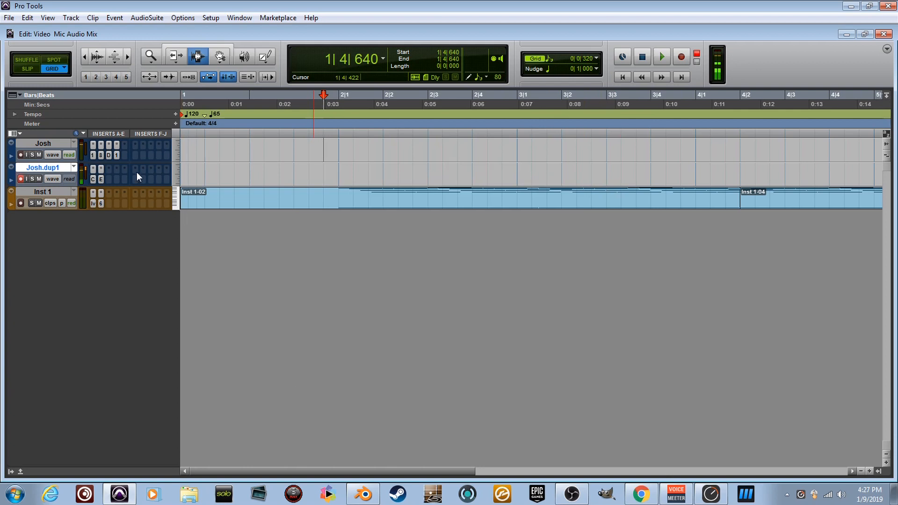
# Step: Delete the duplicate audio track and record-arm the original audio track again
pyautogui.hotkey('shift', 'r')
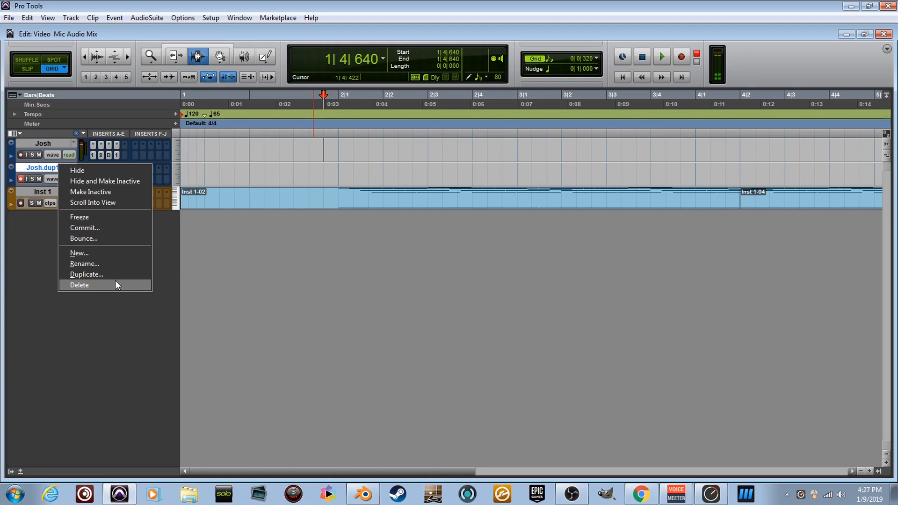
pyautogui.click(115, 280)
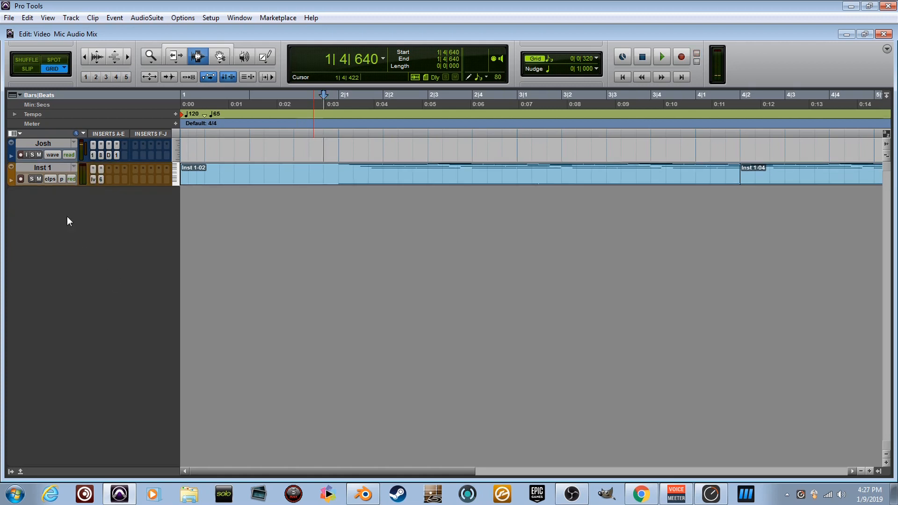
pyautogui.click(20, 155)
# Step: Play the Inst 1 track from 2|1|000 and stop playback
pyautogui.click(337, 174)
pyautogui.press('space')
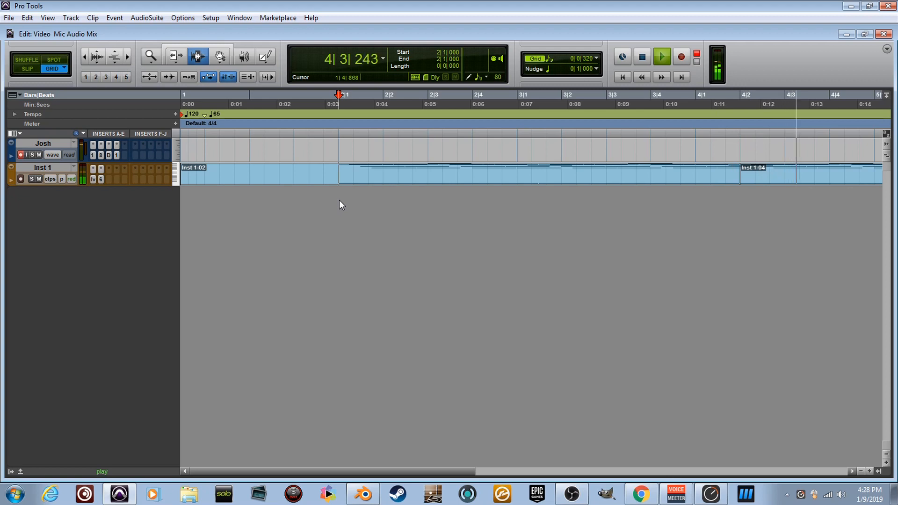
pyautogui.press('space')
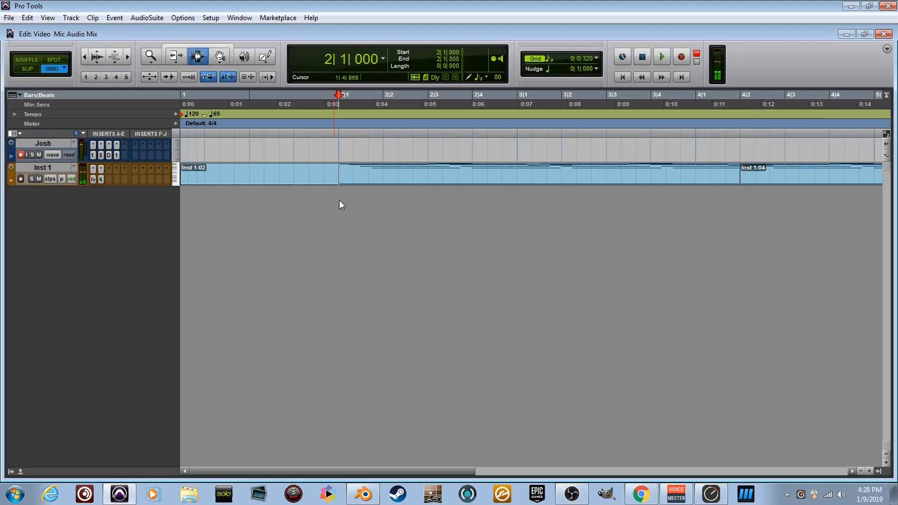
# Step: Insert the multichannel Dyn3 Compressor/Limiter (stereo) in the Inst 1 track's third slot and move its window clear of the tracks
pyautogui.click(111, 181)
pyautogui.moveTo(195, 200)
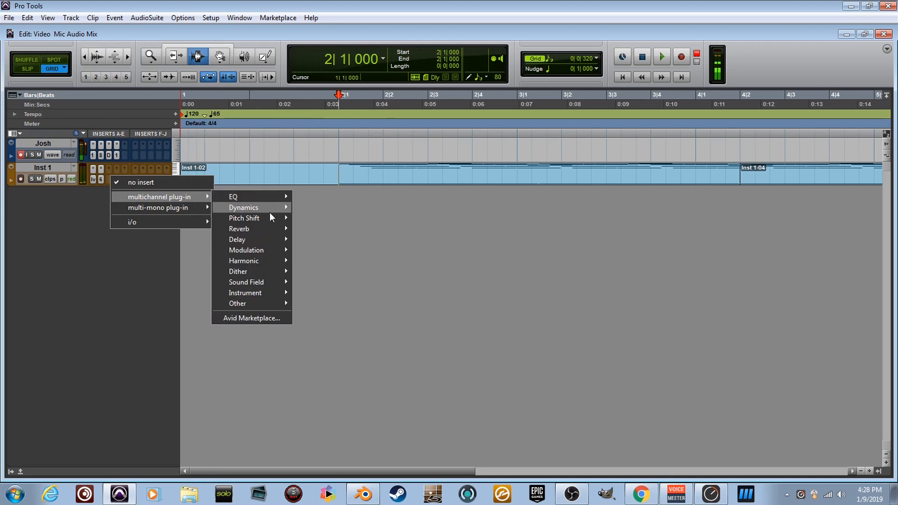
pyautogui.moveTo(270, 212)
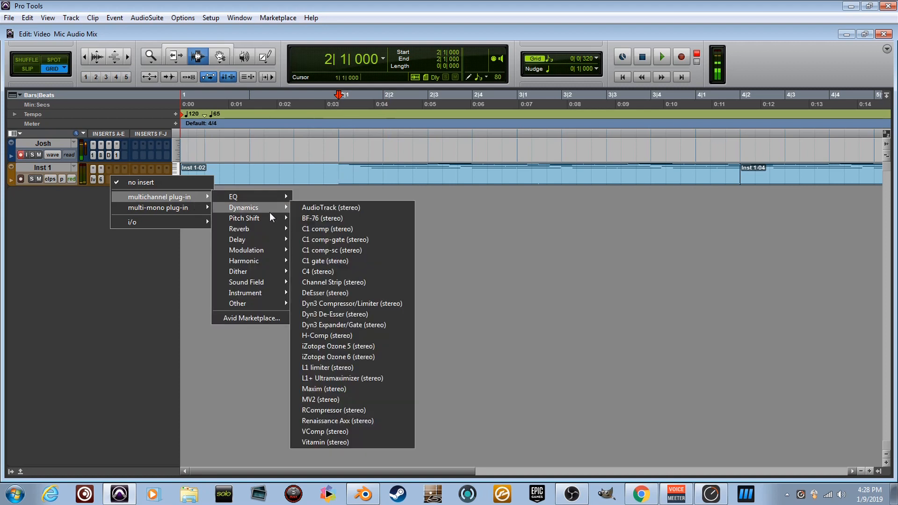
pyautogui.click(392, 303)
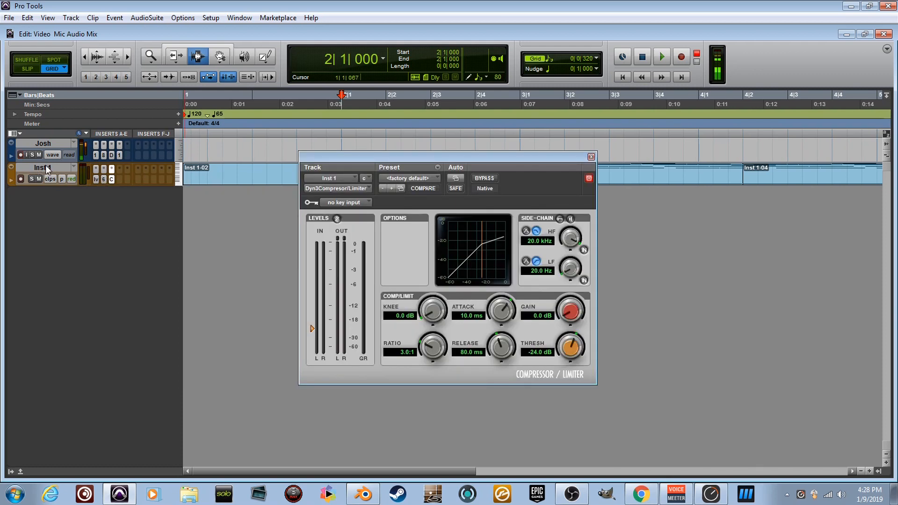
pyautogui.moveTo(462, 161); pyautogui.dragTo(325, 217)
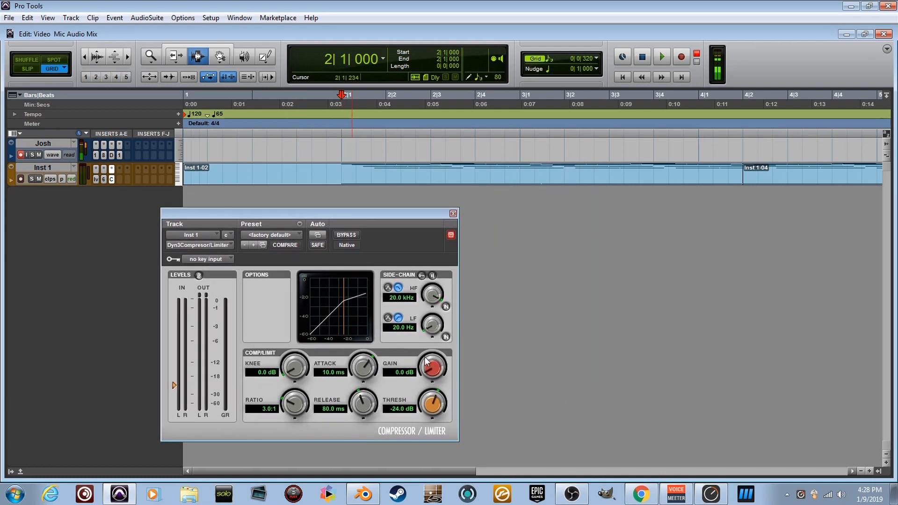
# Step: Set the Inst 1 compressor's threshold to about -44.5 dB and gain to about 8.7 dB, and bypass the plug-in
pyautogui.moveTo(441, 403); pyautogui.dragTo(428, 463)
pyautogui.moveTo(436, 368); pyautogui.dragTo(445, 341)
pyautogui.click(352, 235)
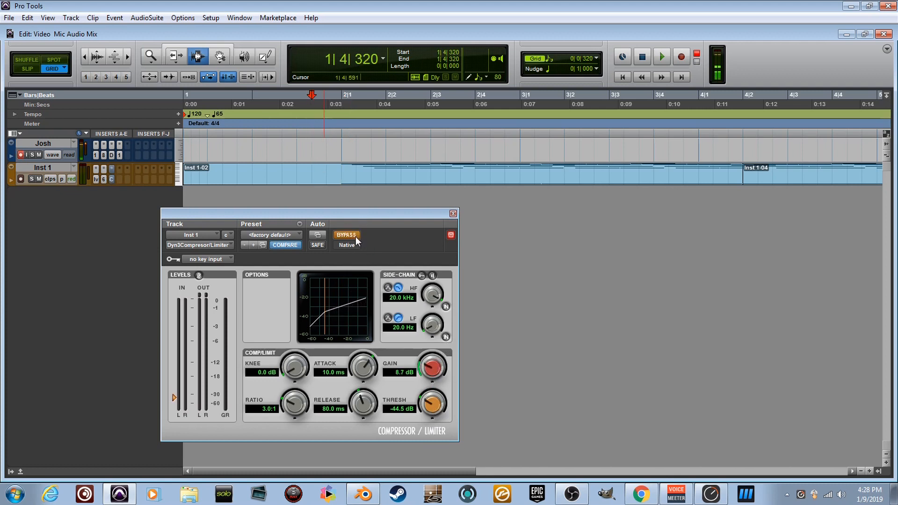
# Step: Play Inst 1 with the compressor bypassed, stop, and play it again with the compressor active for comparison
pyautogui.press('space')
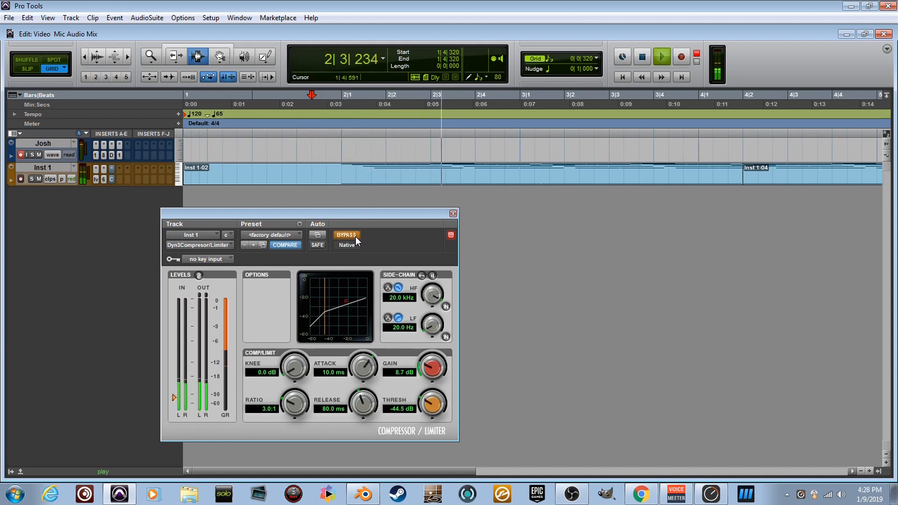
pyautogui.press('space')
pyautogui.click(355, 237)
pyautogui.press('space')
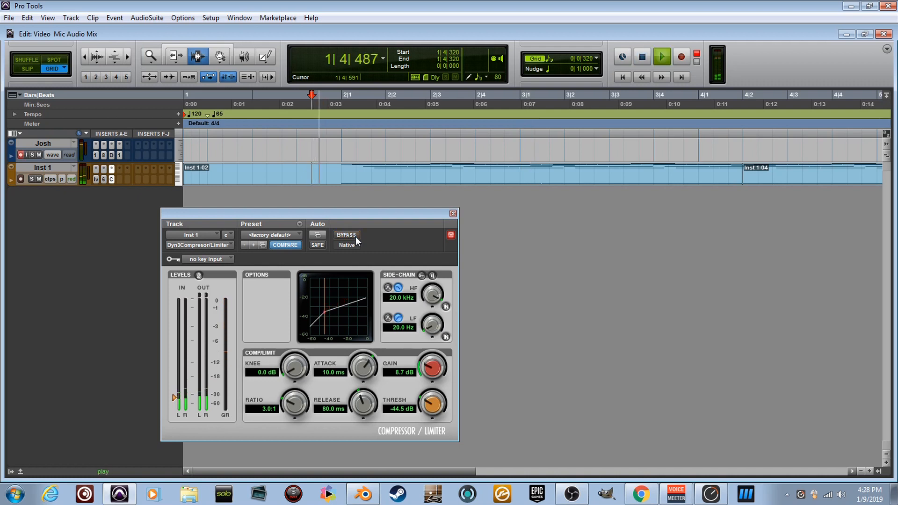
# Step: Raise the compressor's gain to about 10.7 dB during playback, comparing against bypass, and stop with the plug-in bypassed
pyautogui.moveTo(436, 369); pyautogui.dragTo(441, 372)
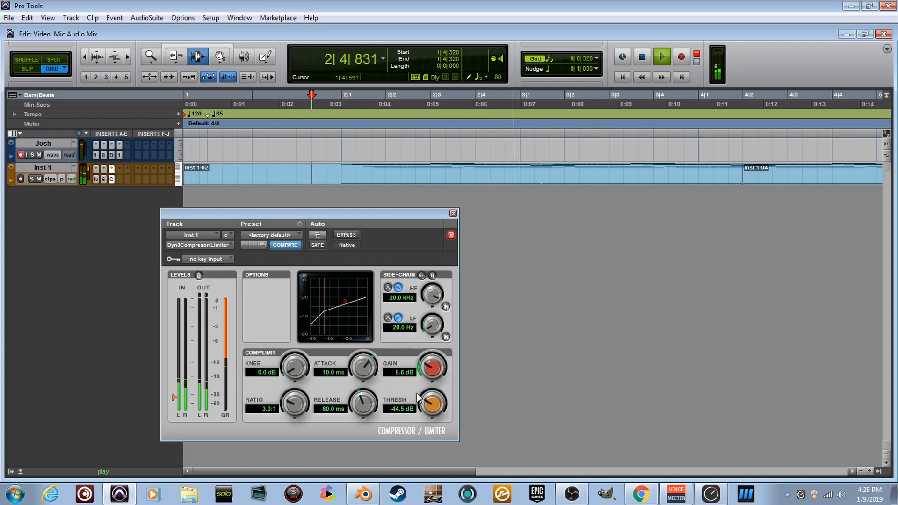
pyautogui.click(349, 237)
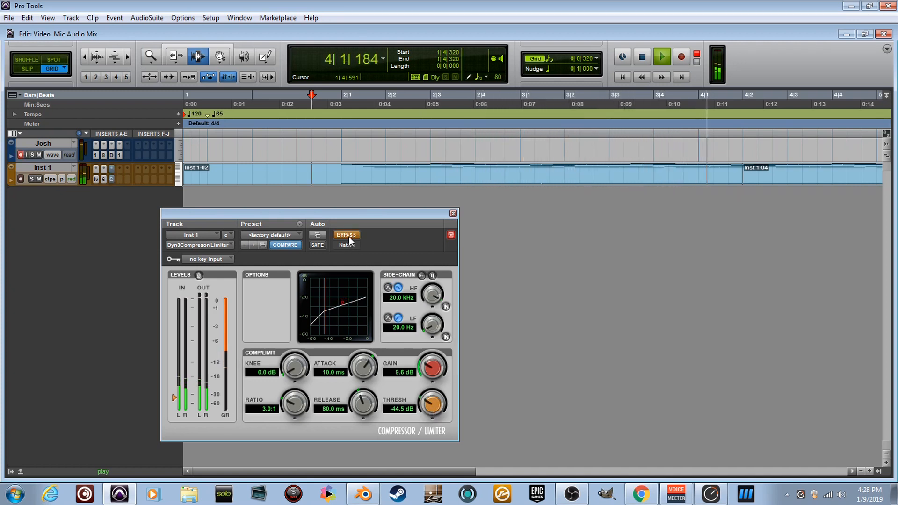
pyautogui.click(348, 237)
pyautogui.moveTo(434, 369); pyautogui.dragTo(438, 360)
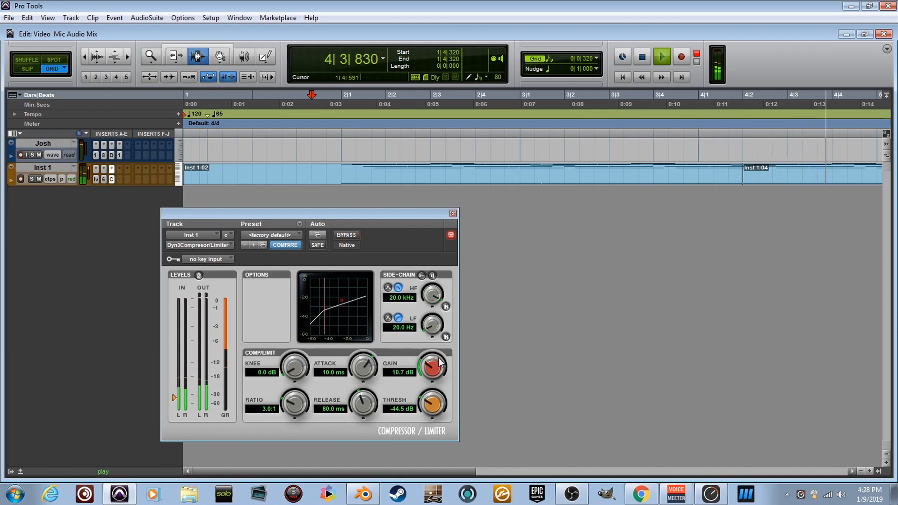
pyautogui.click(342, 236)
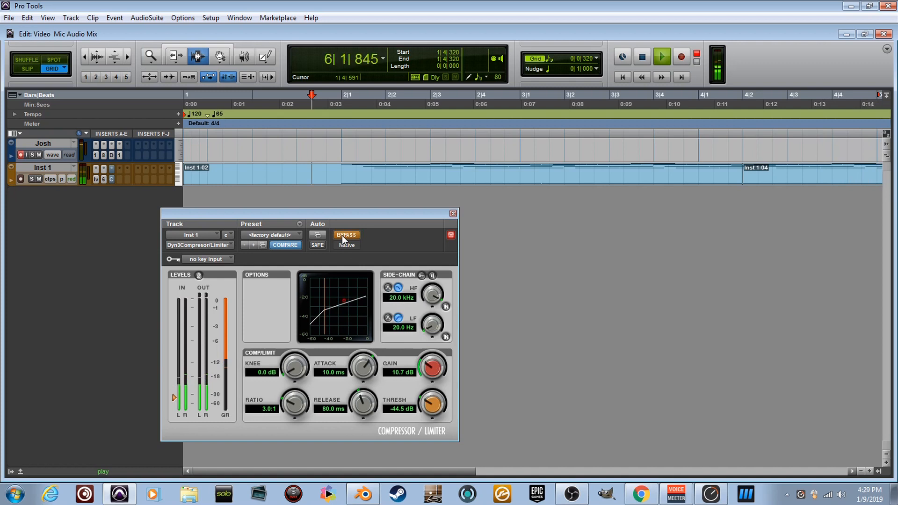
pyautogui.press('space')
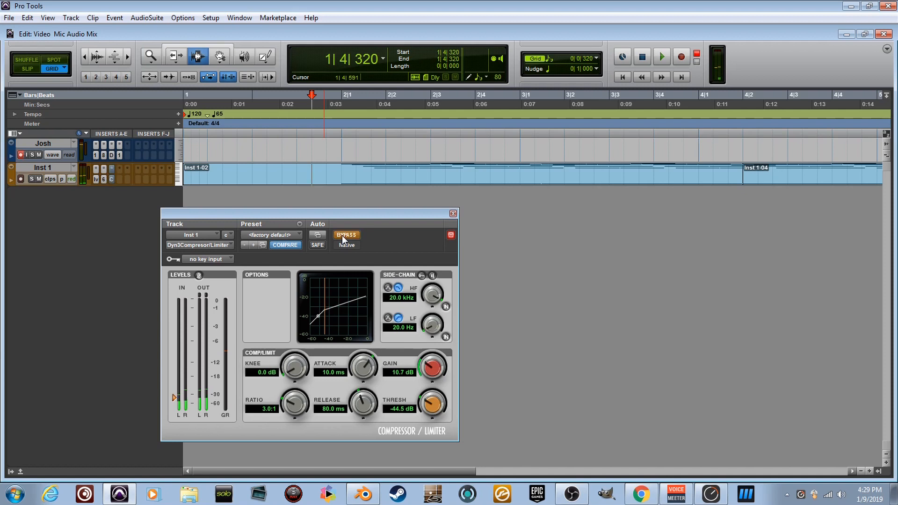
# Step: Set the threshold to about -51.6 dB and gain to about 14.2 dB, and play Inst 1 with the compressor active
pyautogui.click(341, 235)
pyautogui.click(341, 235)
pyautogui.moveTo(427, 402); pyautogui.dragTo(427, 426)
pyautogui.moveTo(438, 382); pyautogui.dragTo(438, 370)
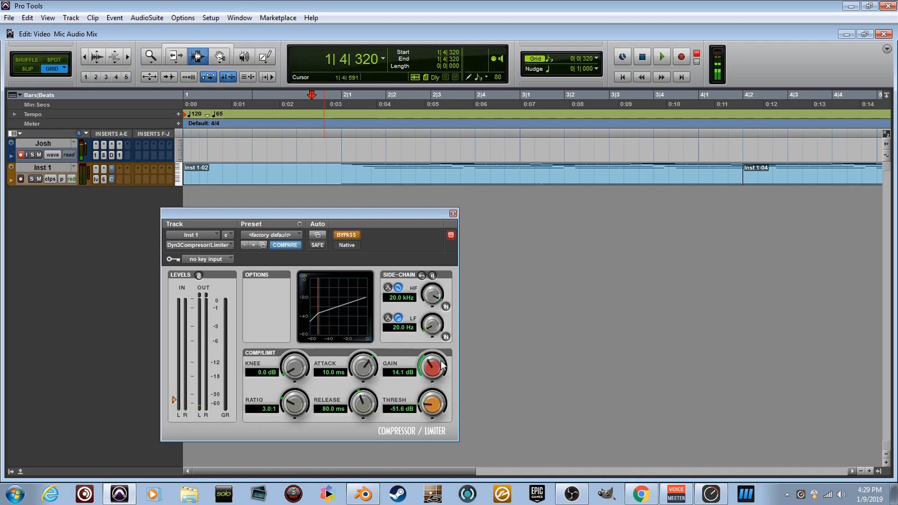
pyautogui.click(357, 234)
pyautogui.press('space')
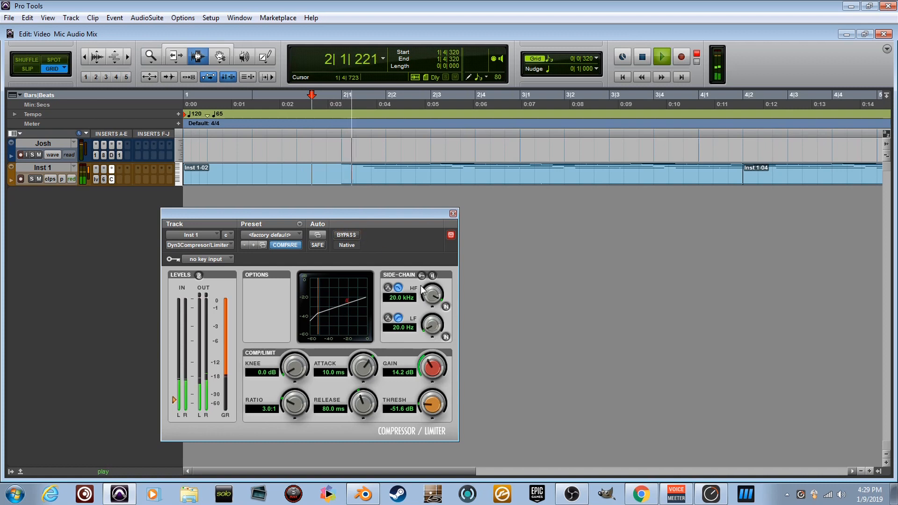
# Step: Set the threshold to -60.0 dB and gain to about 21.4 dB, stop playback, and close the compressor window
pyautogui.moveTo(440, 373); pyautogui.dragTo(439, 366)
pyautogui.moveTo(437, 408); pyautogui.dragTo(435, 438)
pyautogui.moveTo(438, 373); pyautogui.dragTo(442, 346)
pyautogui.press('space')
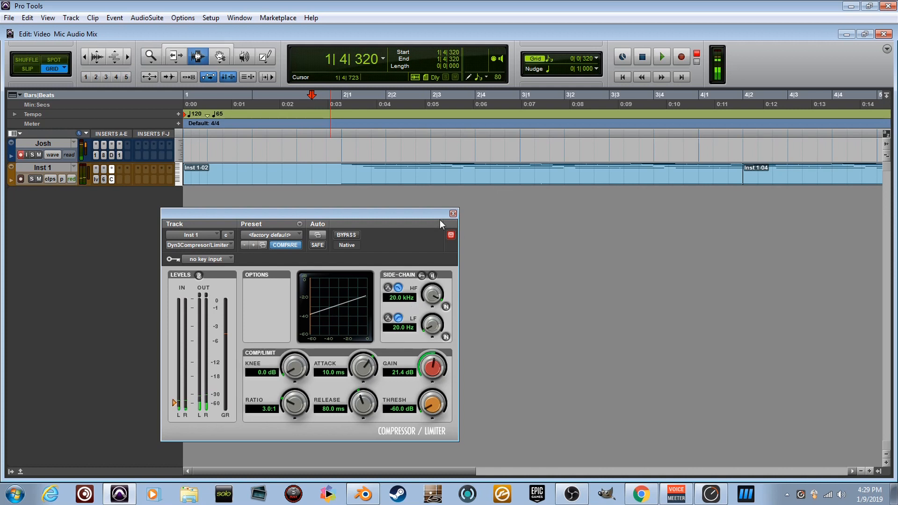
pyautogui.click(453, 213)
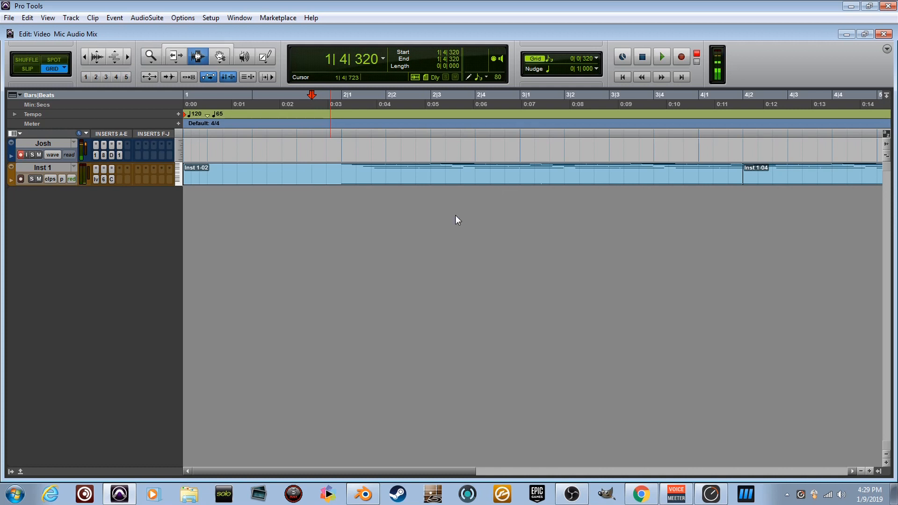